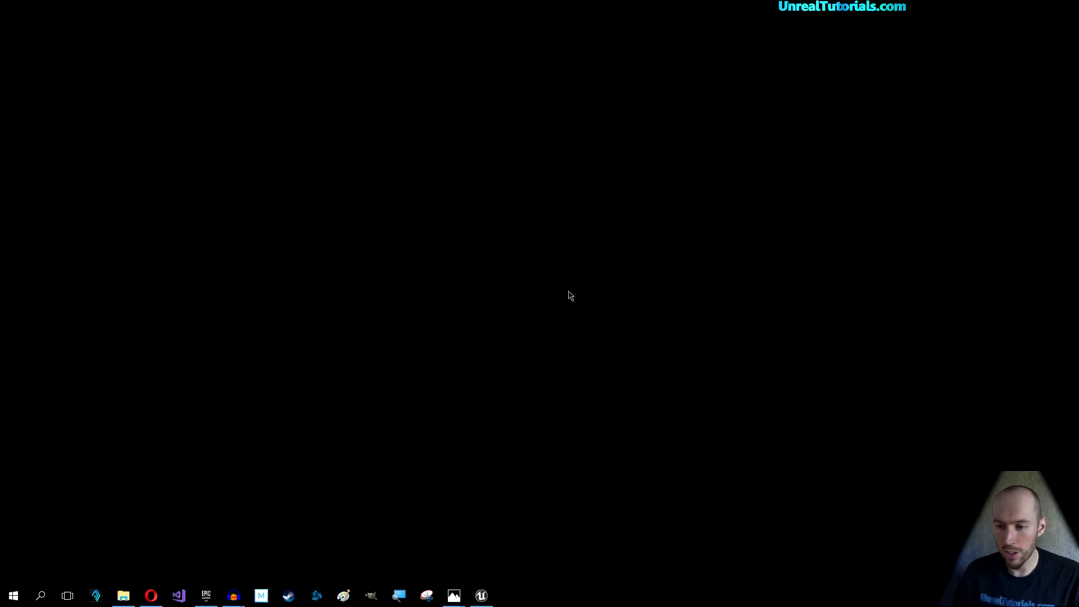
drag(0, 227, 615, 86)
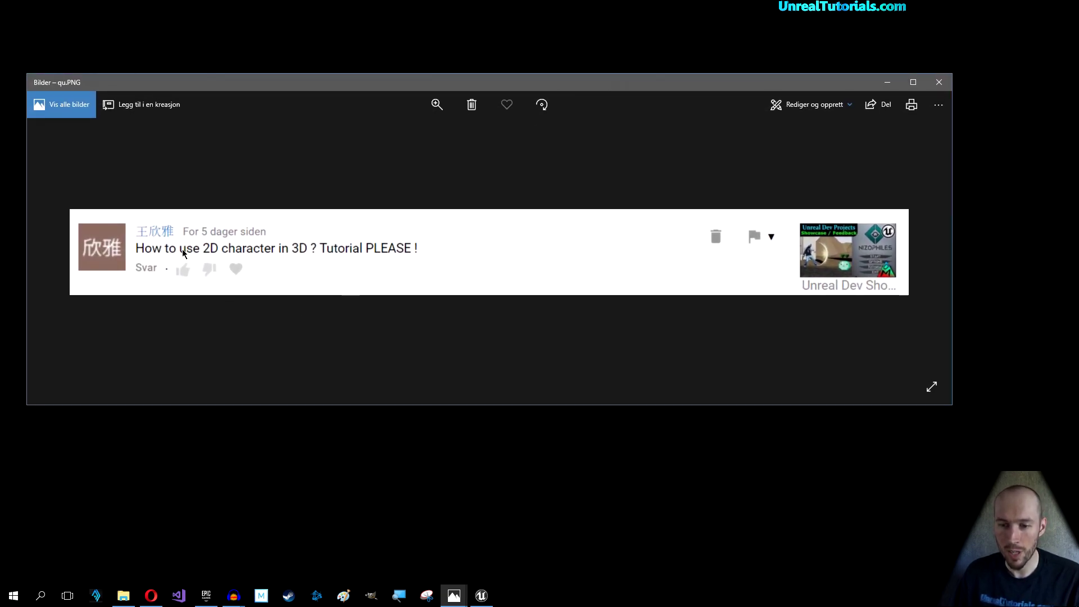
drag(539, 80, 551, 57)
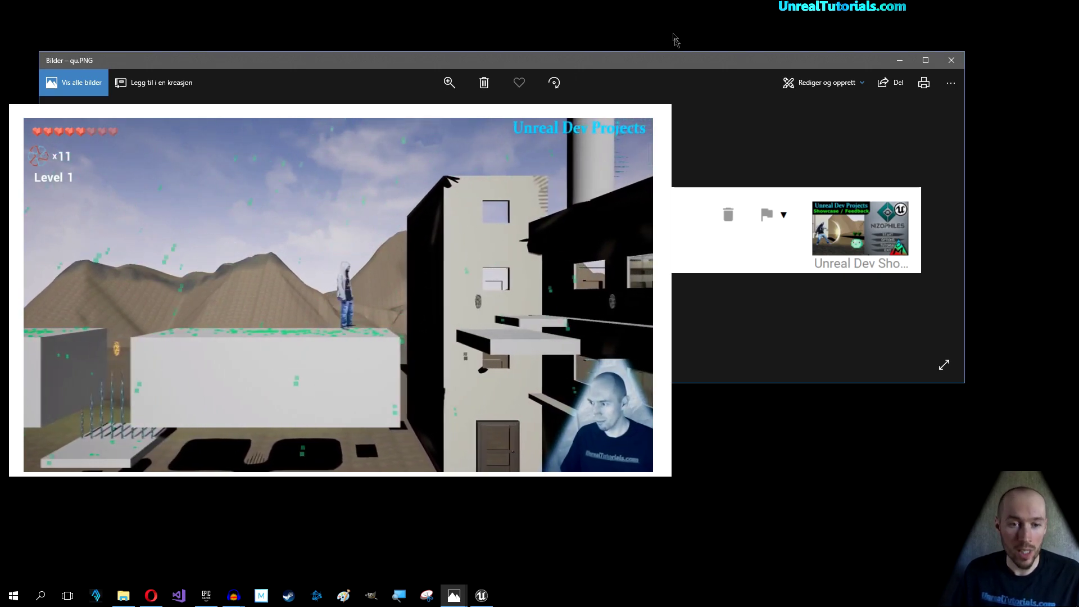
drag(677, 61, 0, 115)
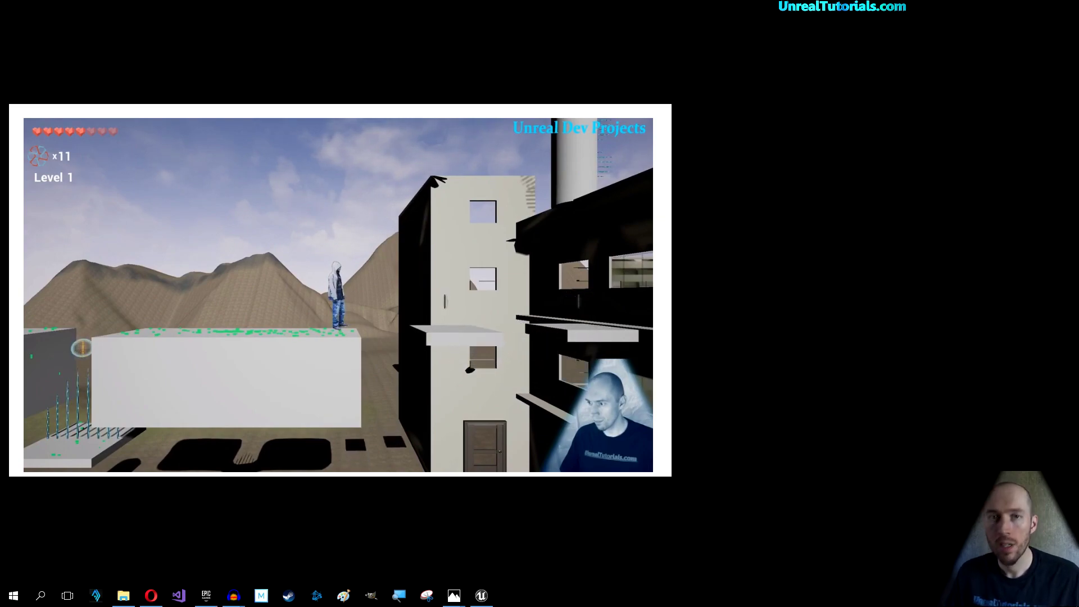
key(alt+F4)
Step: Switch to the Unreal Project Browser and create a 2D Side Scroller Blueprint project with starter content, named SideScroller2Din3D
click(481, 596)
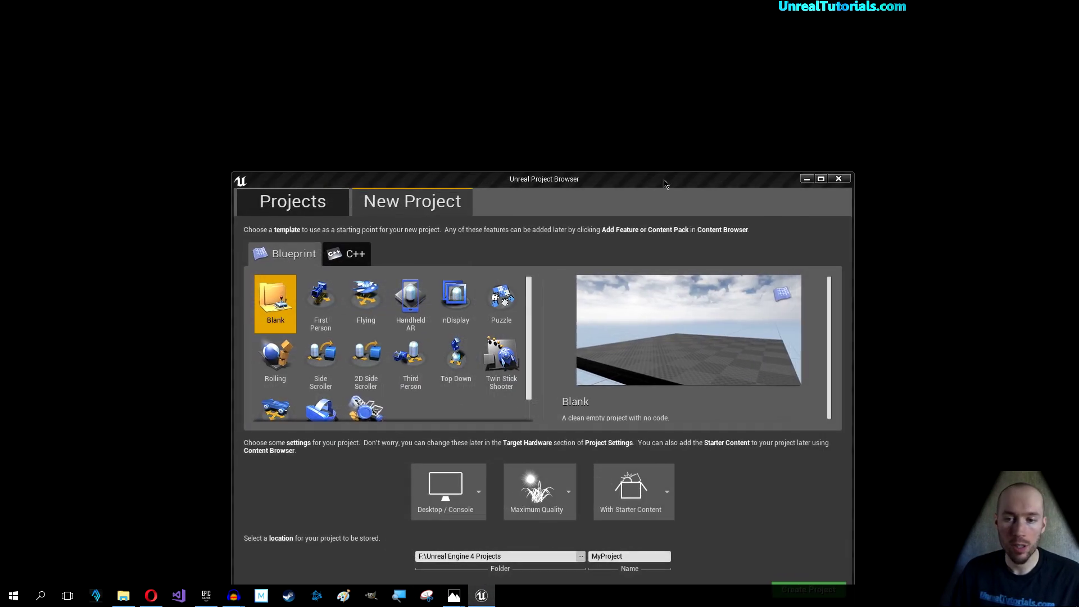
drag(664, 184, 630, 80)
drag(539, 82, 543, 70)
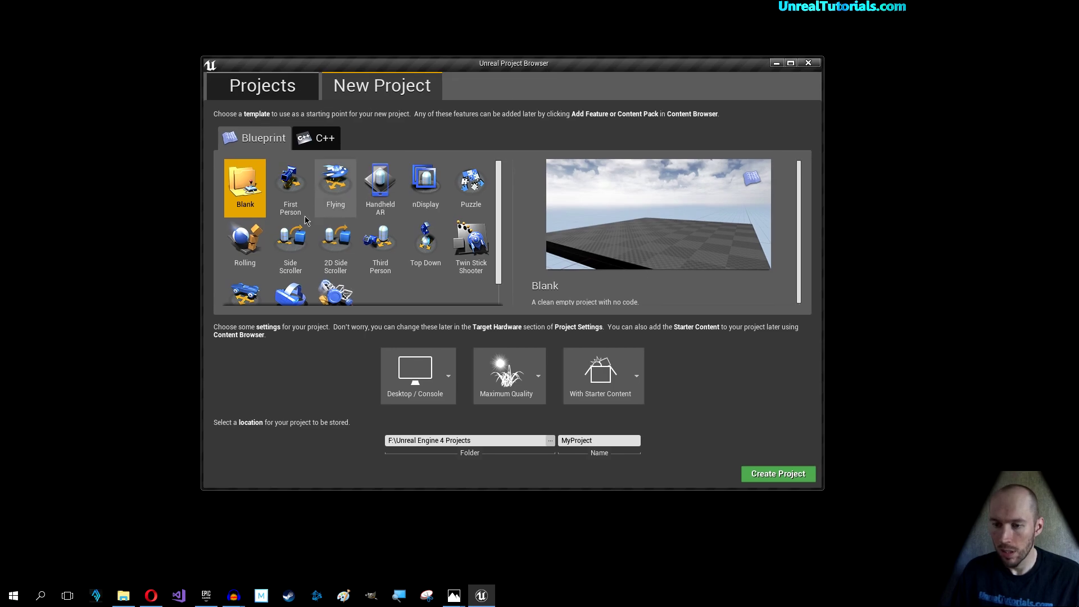
click(338, 246)
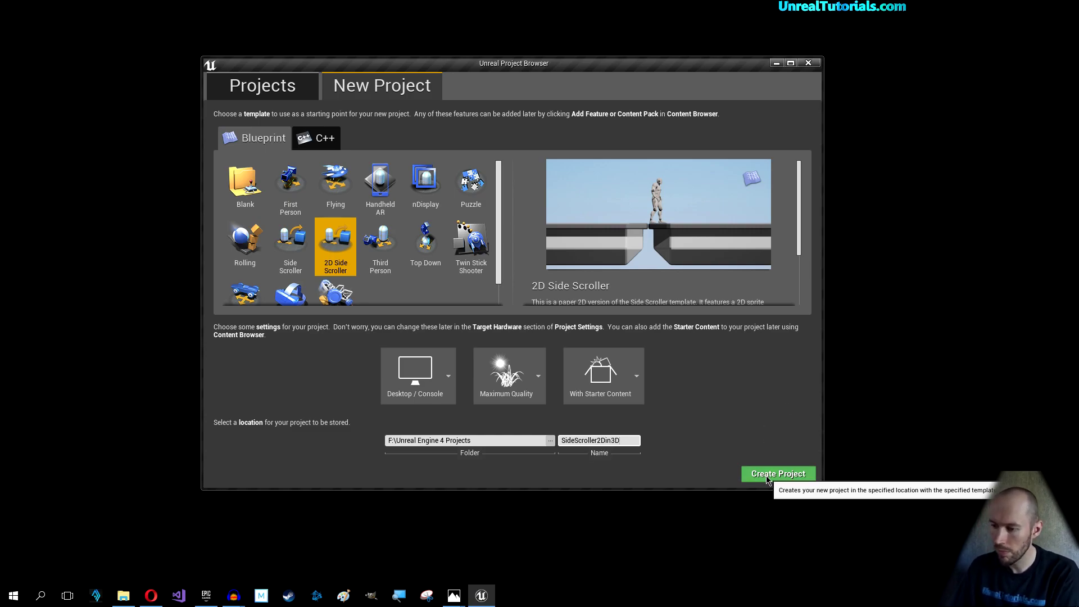
click(805, 471)
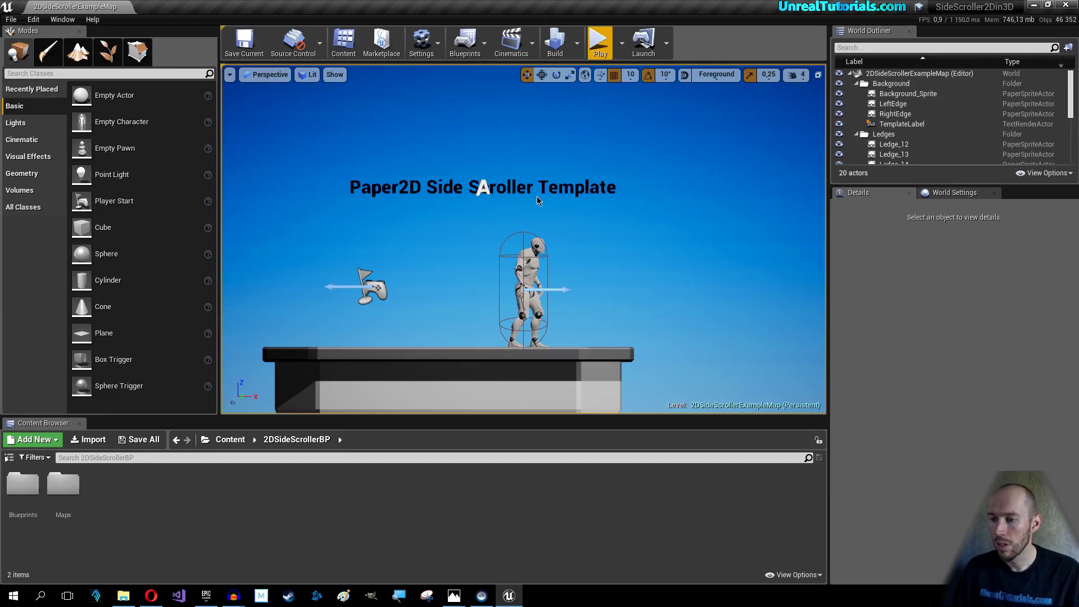
Step: Play the template level, run and jump the character between the ledges, and stop the session
click(533, 140)
right_click(663, 87)
text(a)
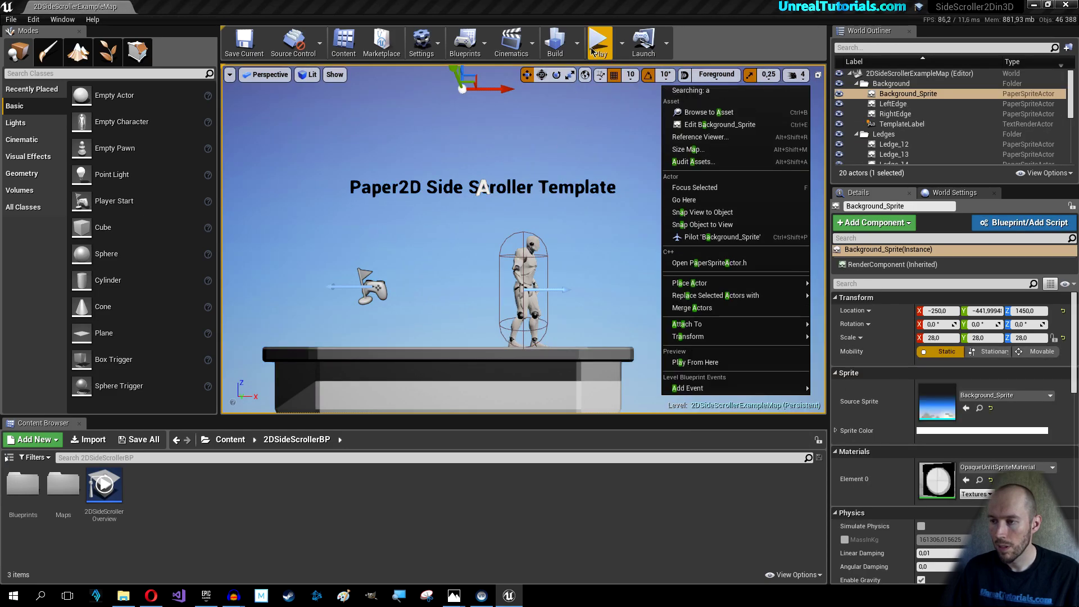
click(591, 54)
key(d)
key(space)
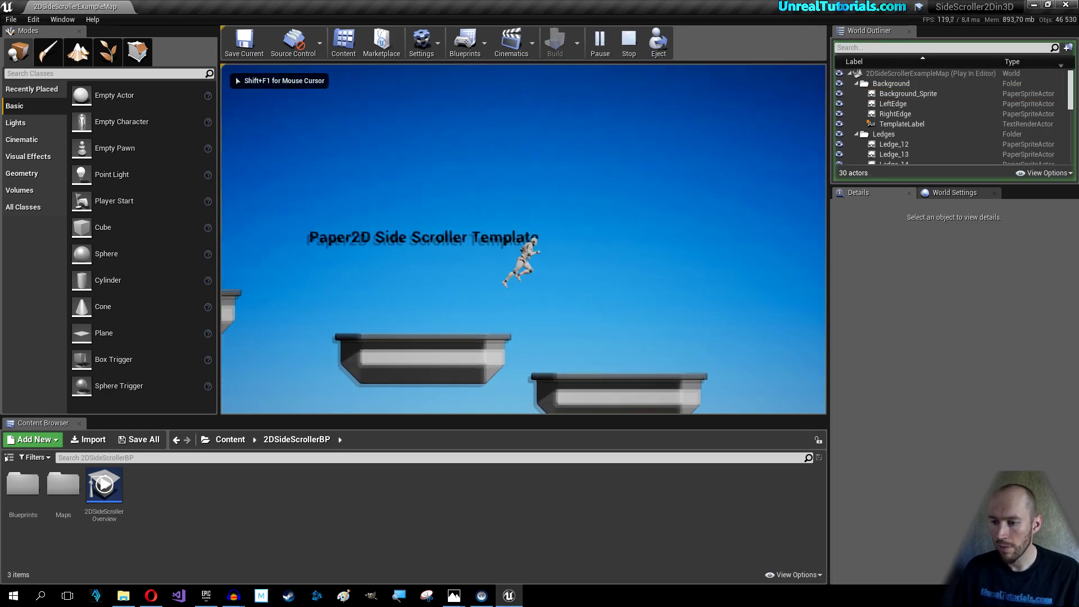
key(a)
key(space)
key(a)
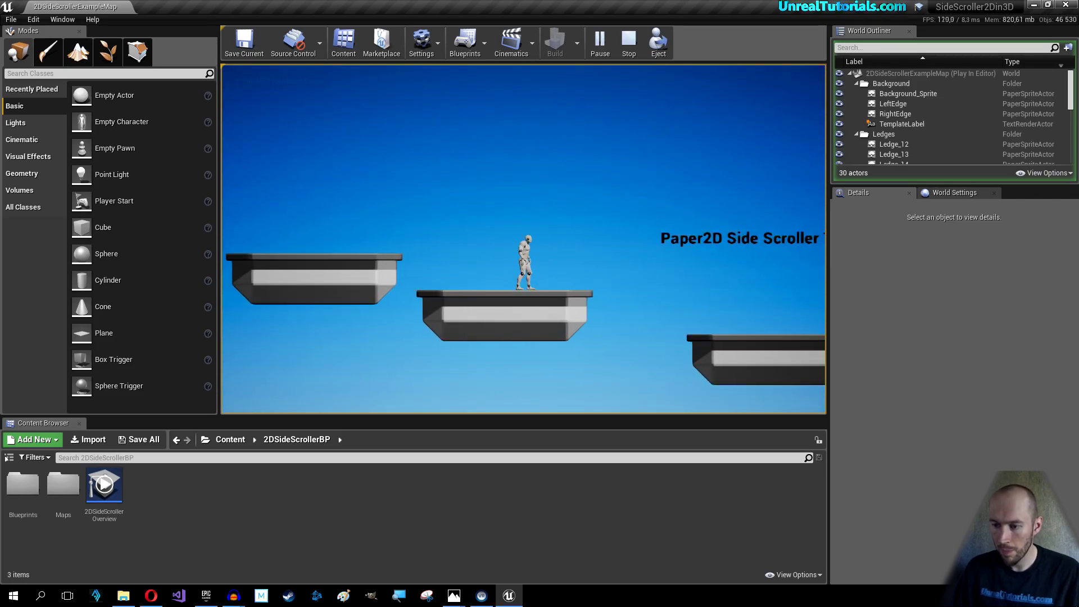
key(Escape)
Step: Delete the ledge directly beneath the character from the level
right_drag(549, 263, 561, 301)
key(s)
key(s)
key(d)
key(w)
key(d)
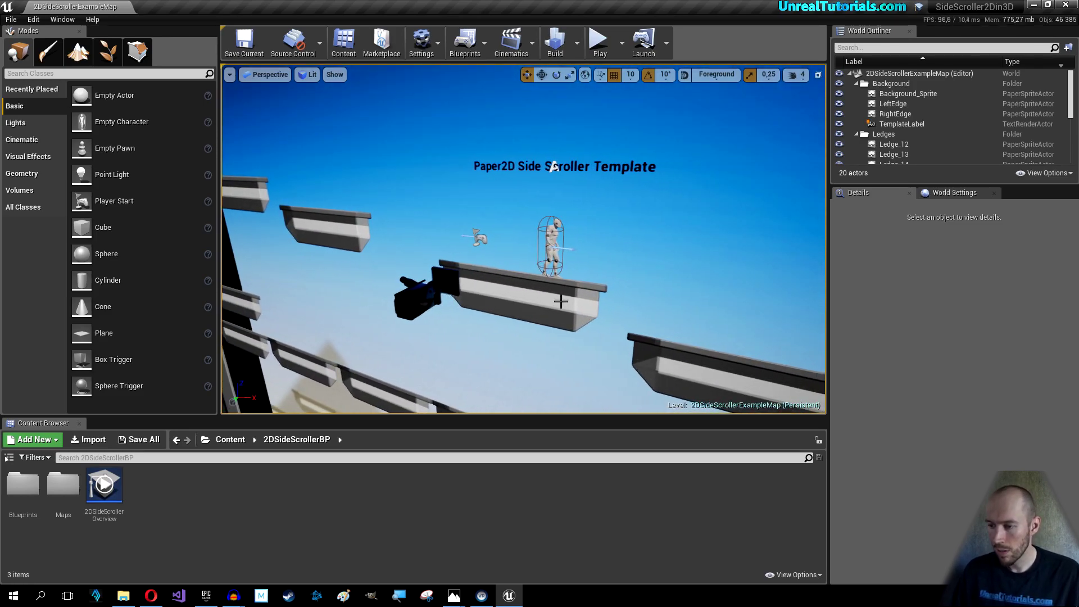
click(560, 302)
key(Delete)
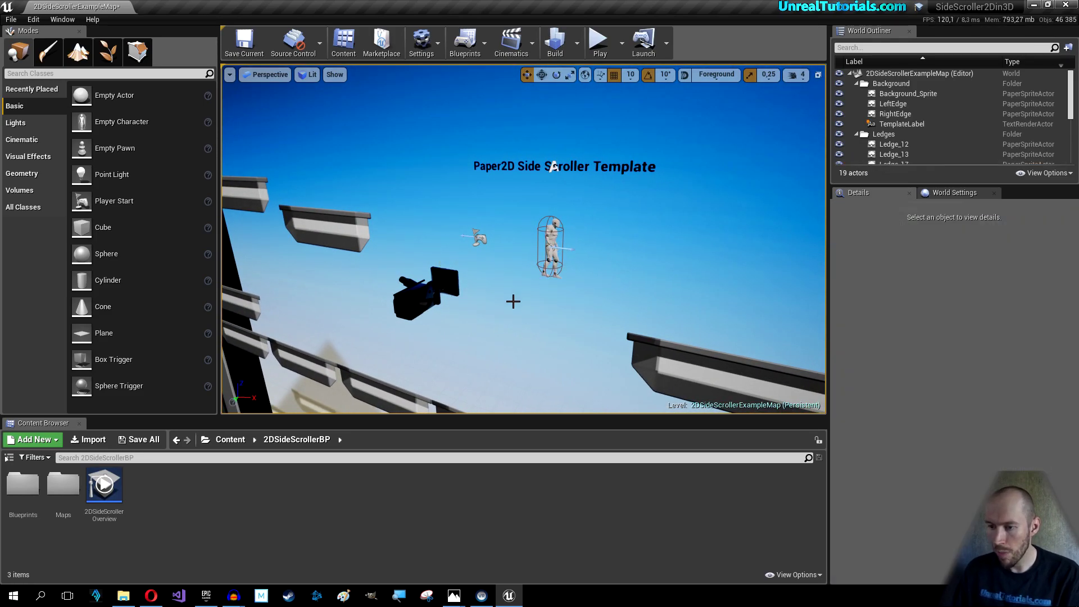
Step: Add an additive box geometry brush to the level beneath the character
click(21, 178)
mouse_move(82, 95)
mouse_down()
mouse_move(118, 135)
mouse_move(549, 295)
mouse_up()
key(d)
right_drag(532, 314, 467, 314)
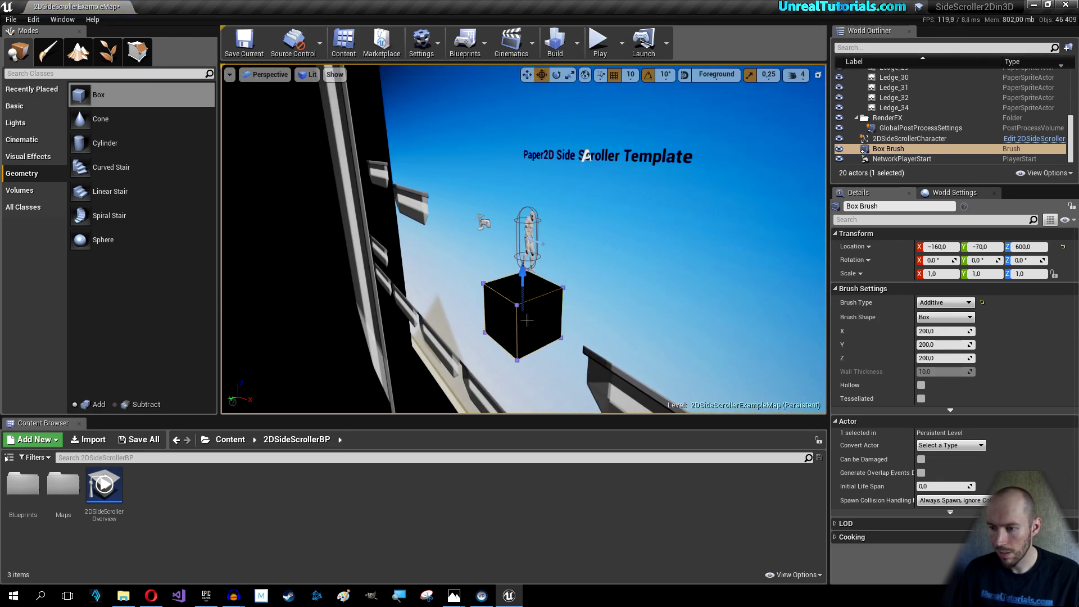
Step: Stretch the box brush to an X scale of 2.25 and move it to about X -70, Y -60
drag(549, 327, 582, 344)
key(a)
right_drag(489, 318, 525, 331)
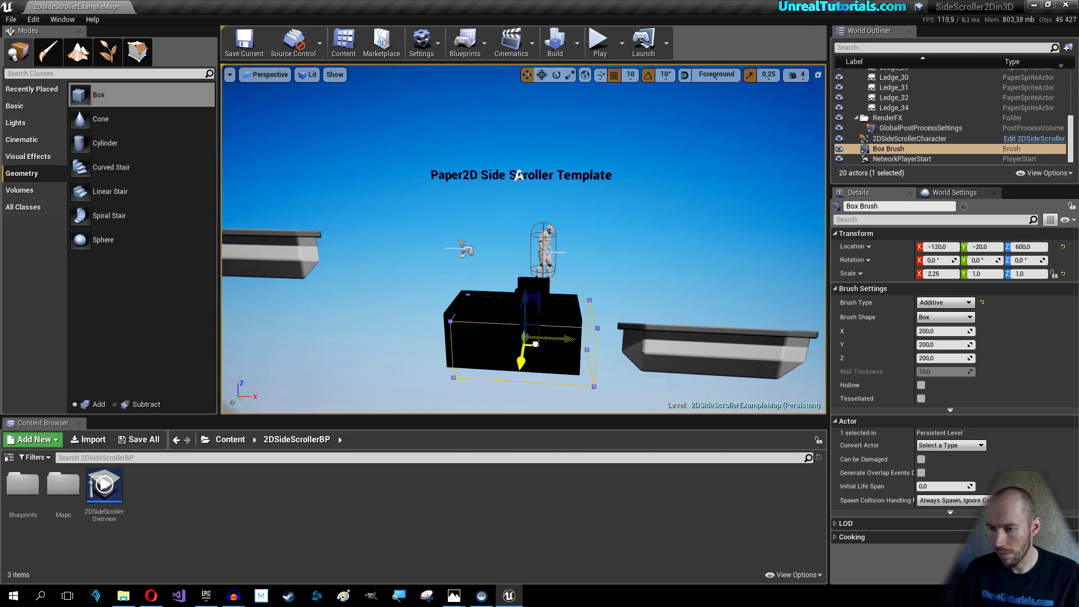
drag(536, 344, 559, 338)
key(d)
right_drag(559, 338, 489, 332)
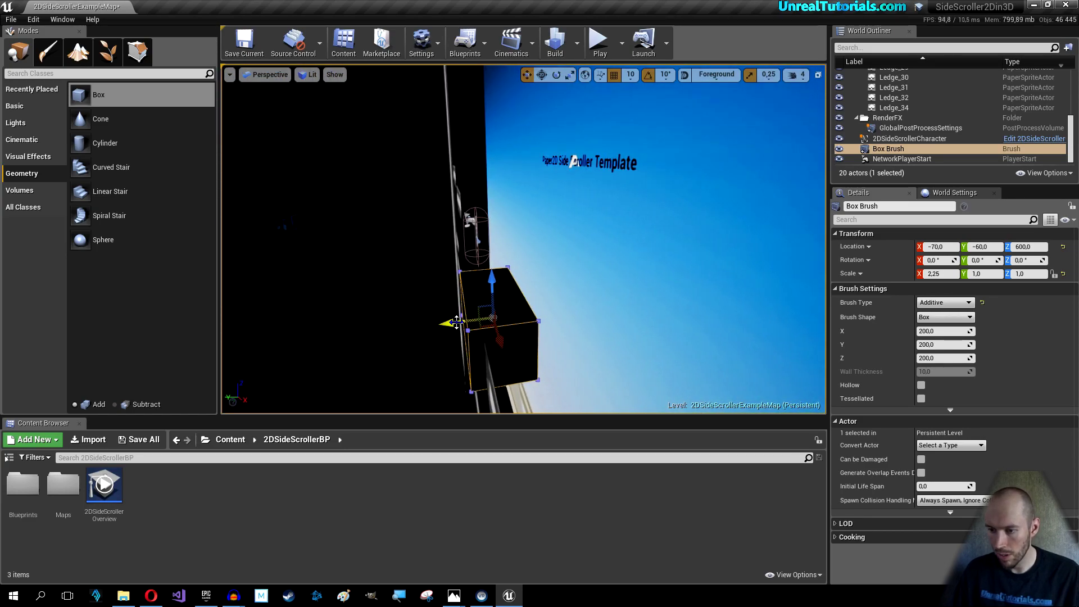
Step: Move the box brush to about Y -10, Z 690 and stretch it to a Y scale of 6.5
drag(482, 274, 482, 268)
key(a)
right_drag(478, 289, 548, 299)
mouse_move(486, 310)
mouse_down()
mouse_move(486, 292)
mouse_move(468, 299)
mouse_move(456, 236)
mouse_up()
right_drag(457, 236, 452, 239)
key(e)
key(r)
drag(477, 256, 433, 284)
right_drag(433, 284, 489, 281)
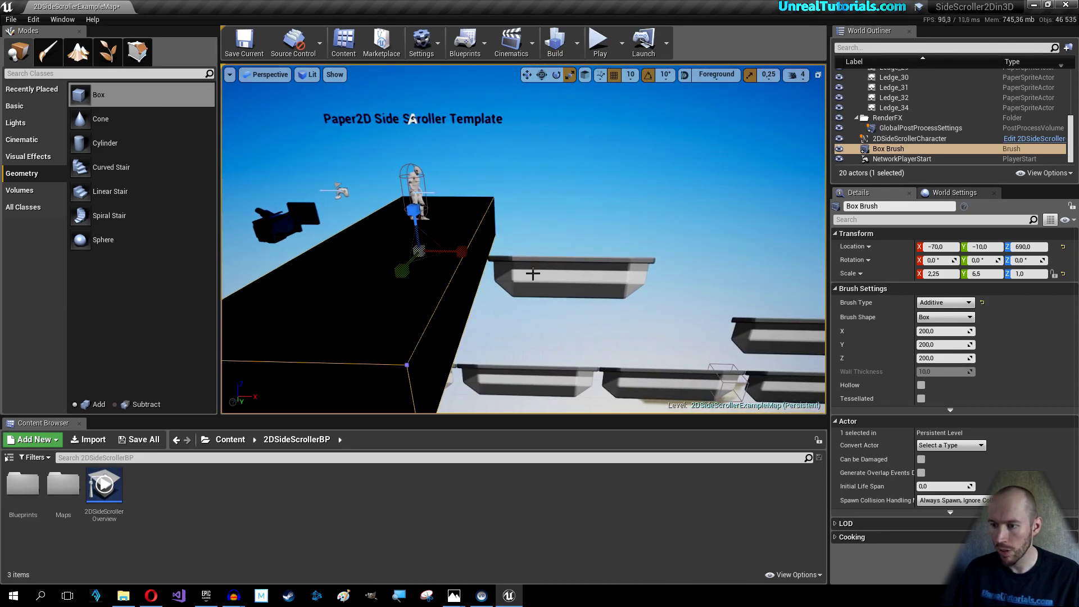
Step: Delete the ledge beside the box brush and place a Floor_400x400 mesh from the StarterContent Architecture folder there
click(535, 272)
key(Delete)
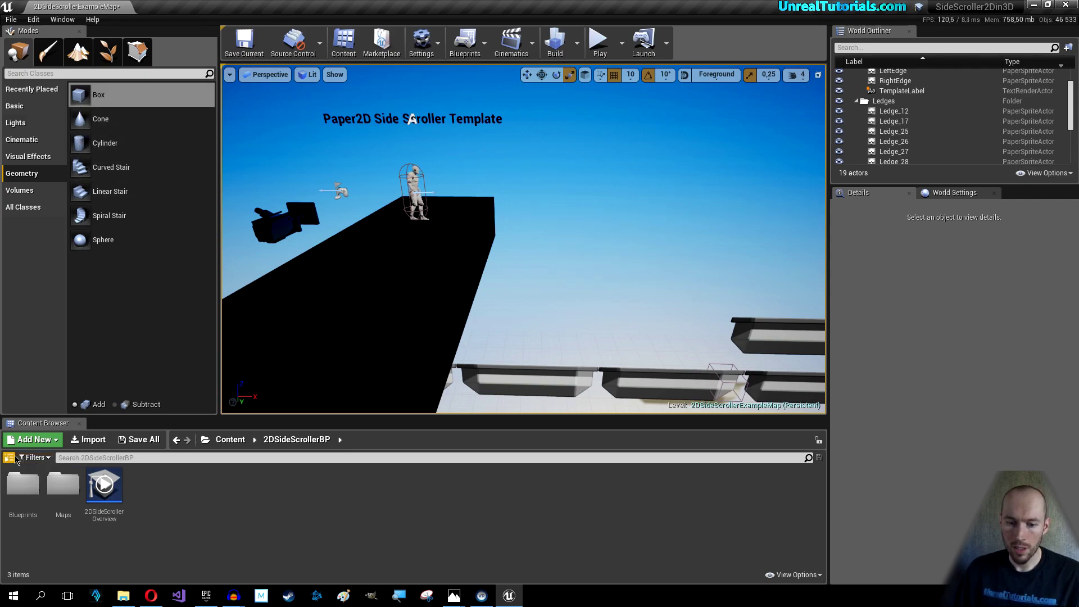
click(10, 458)
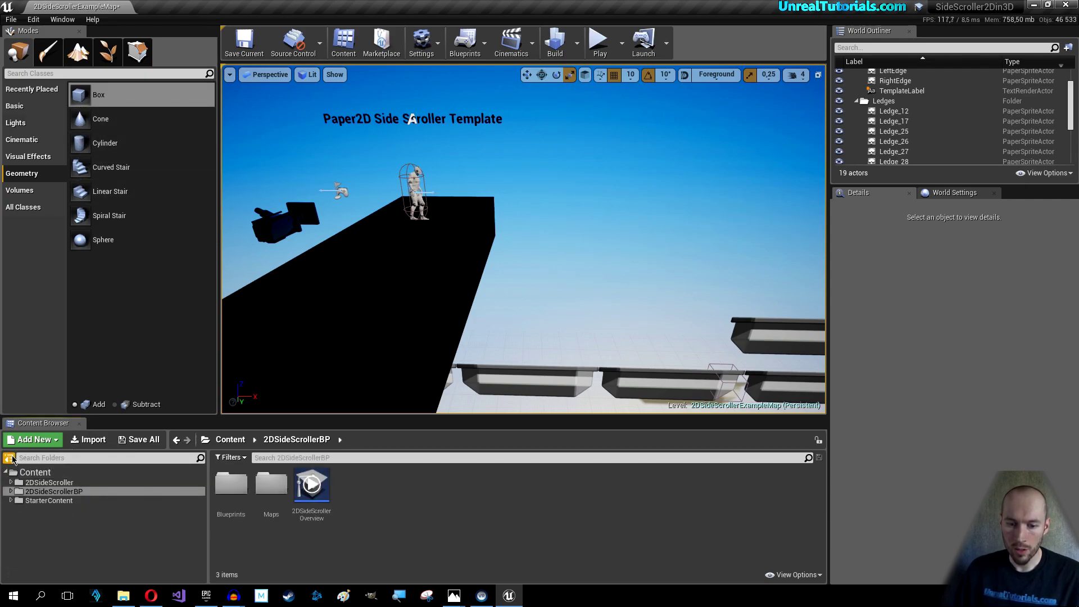
click(49, 500)
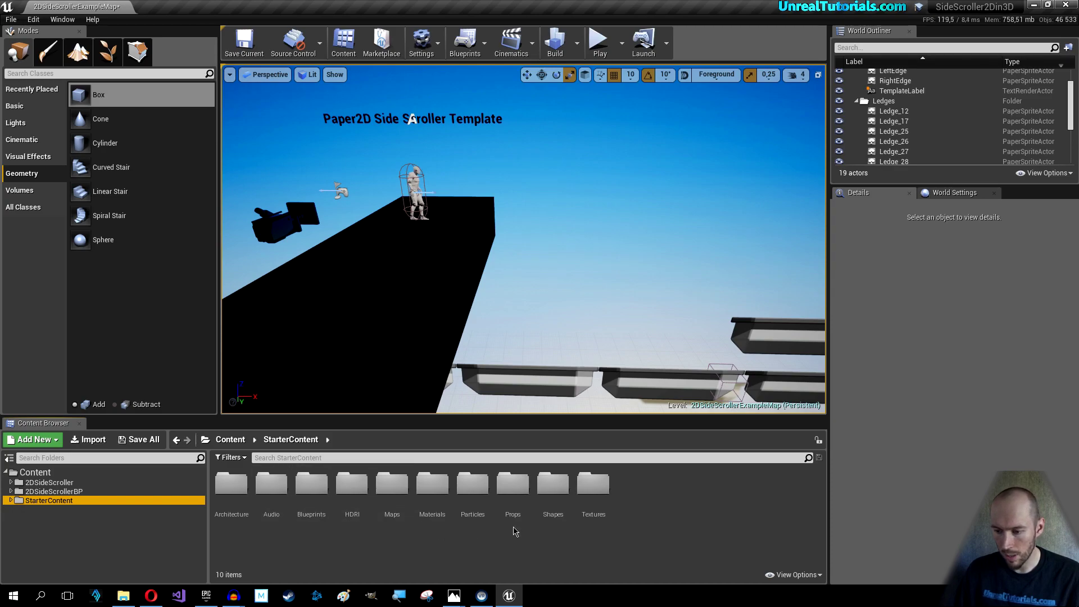
double_click(513, 496)
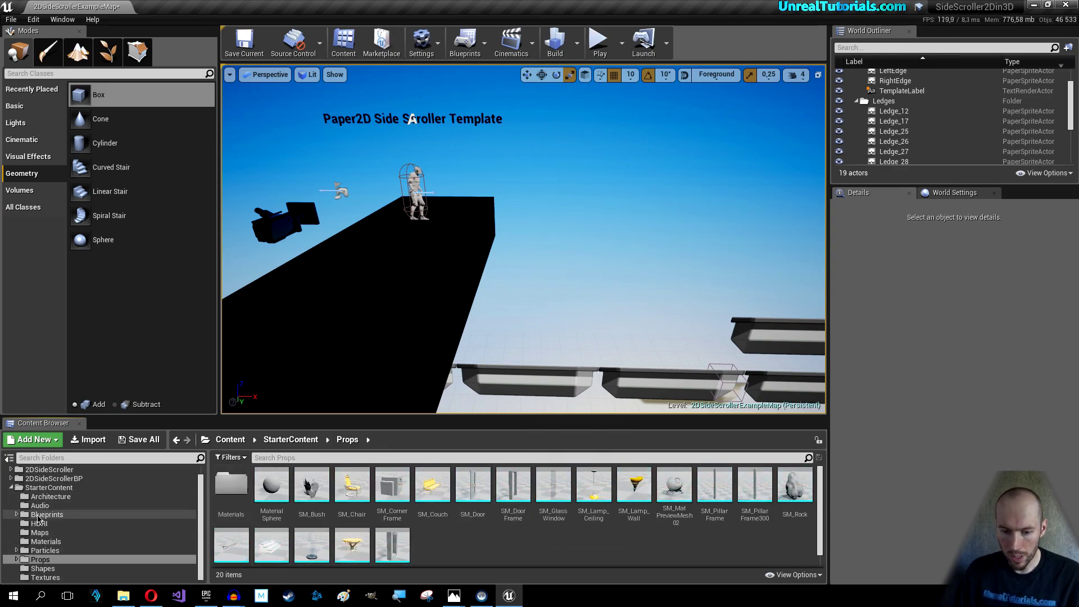
click(51, 497)
click(231, 487)
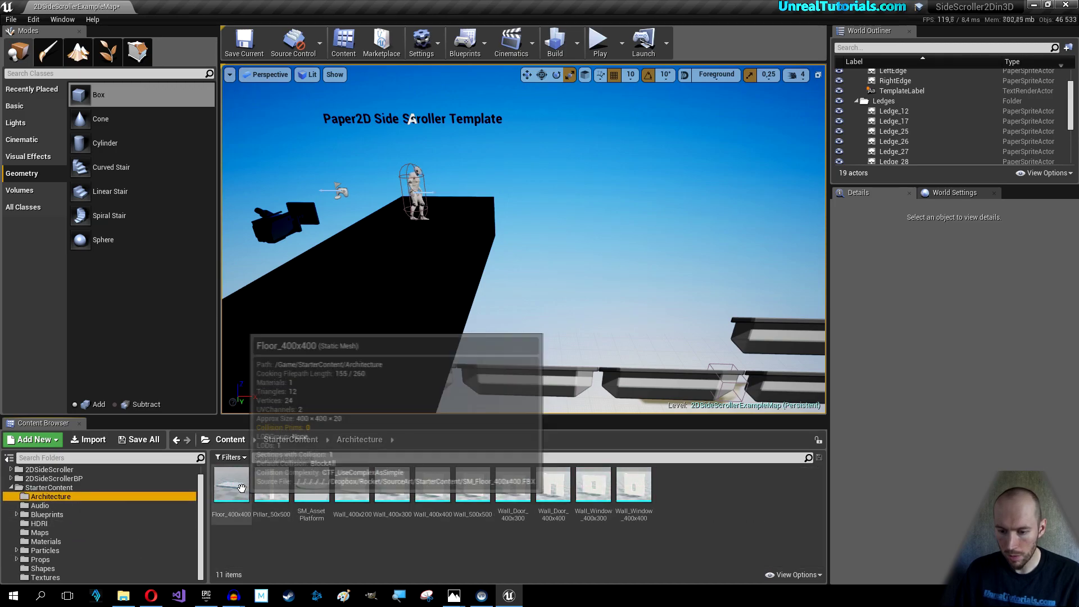
drag(230, 487, 537, 294)
Step: Position the floor mesh beside the box brush at about X 320, Y -220, Z 700
right_drag(537, 294, 522, 313)
key(w)
drag(522, 313, 485, 236)
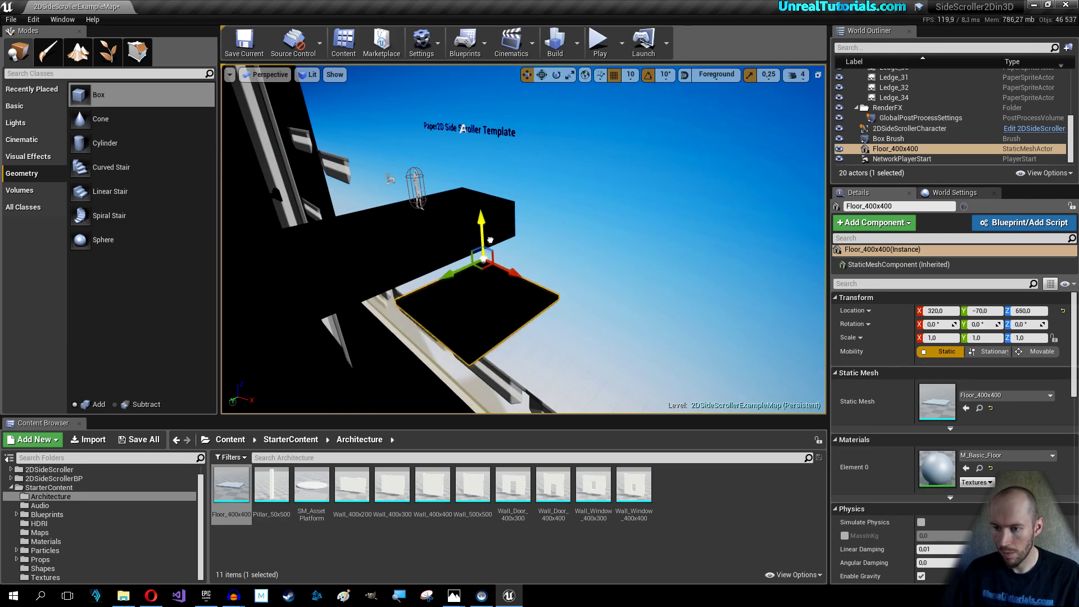
right_drag(485, 236, 549, 241)
drag(503, 269, 538, 270)
right_drag(539, 272, 559, 250)
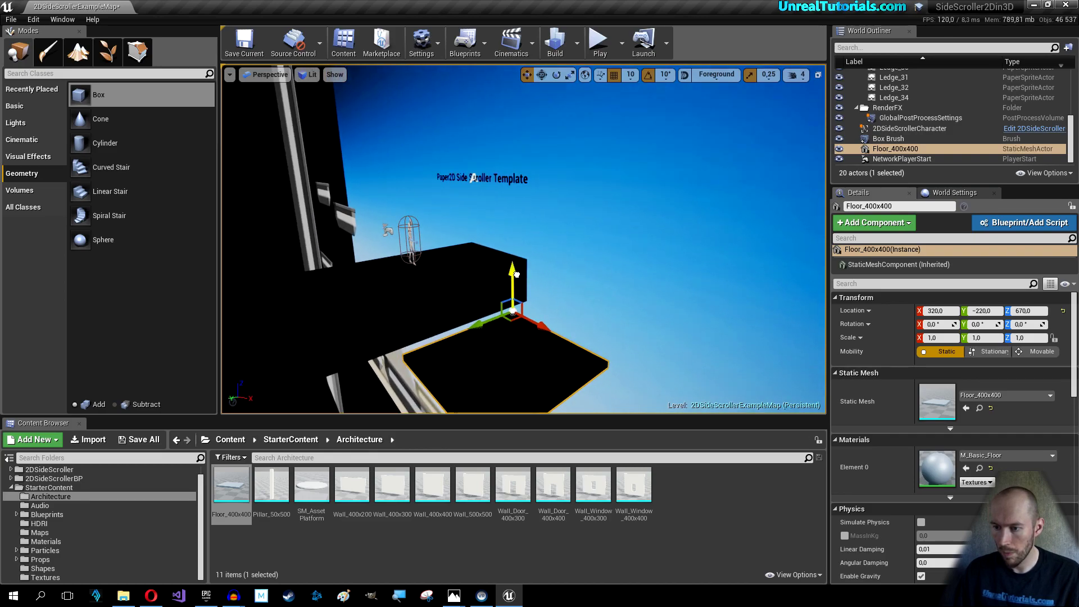
drag(517, 276, 521, 278)
right_drag(520, 279, 520, 279)
mouse_move(526, 279)
mouse_down()
mouse_move(527, 259)
mouse_move(528, 294)
mouse_up()
right_drag(528, 293, 489, 277)
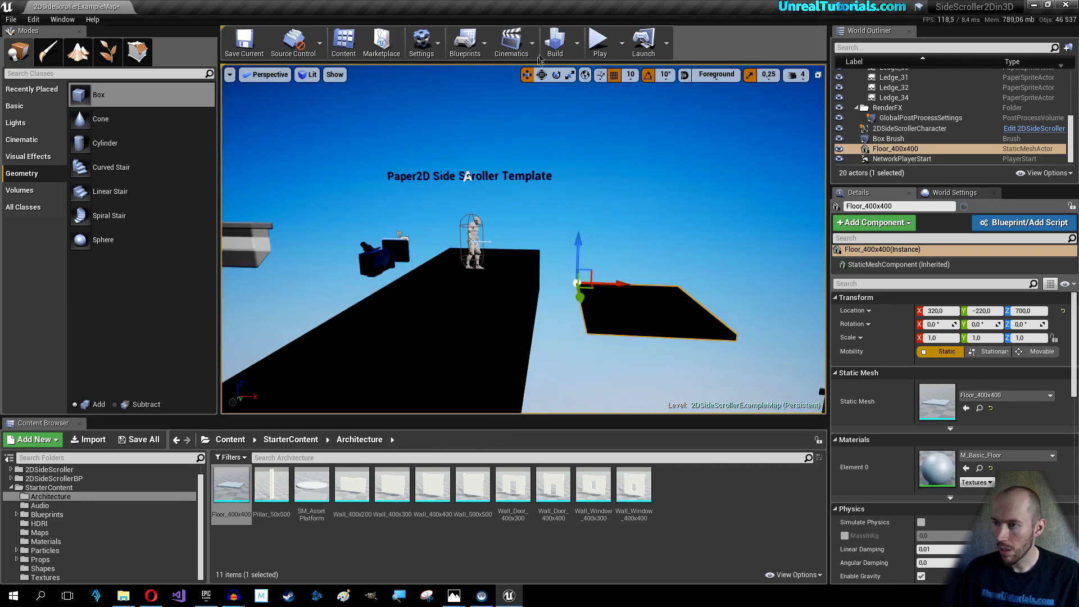
Step: Apply the M_Brick_Cut_Stone material to the top face of the box brush
click(480, 298)
click(1004, 305)
click(962, 257)
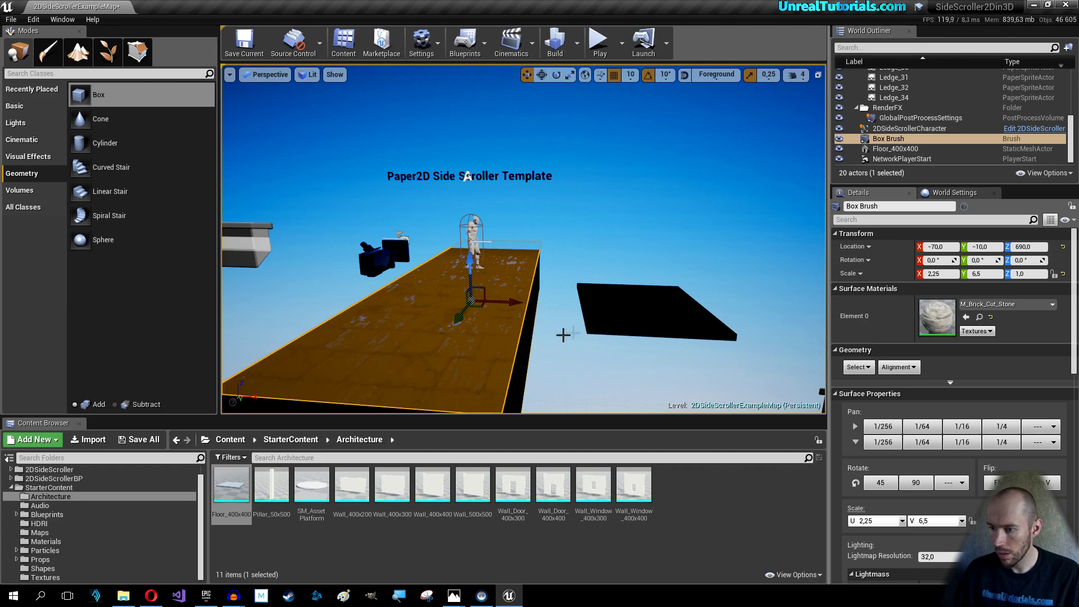
Step: Apply the M_Brick_Clay_New material to the front face and the adjoining long side face of the box brush
click(526, 310)
key(s)
right_drag(524, 239, 514, 259)
click(509, 338)
click(1006, 304)
click(955, 210)
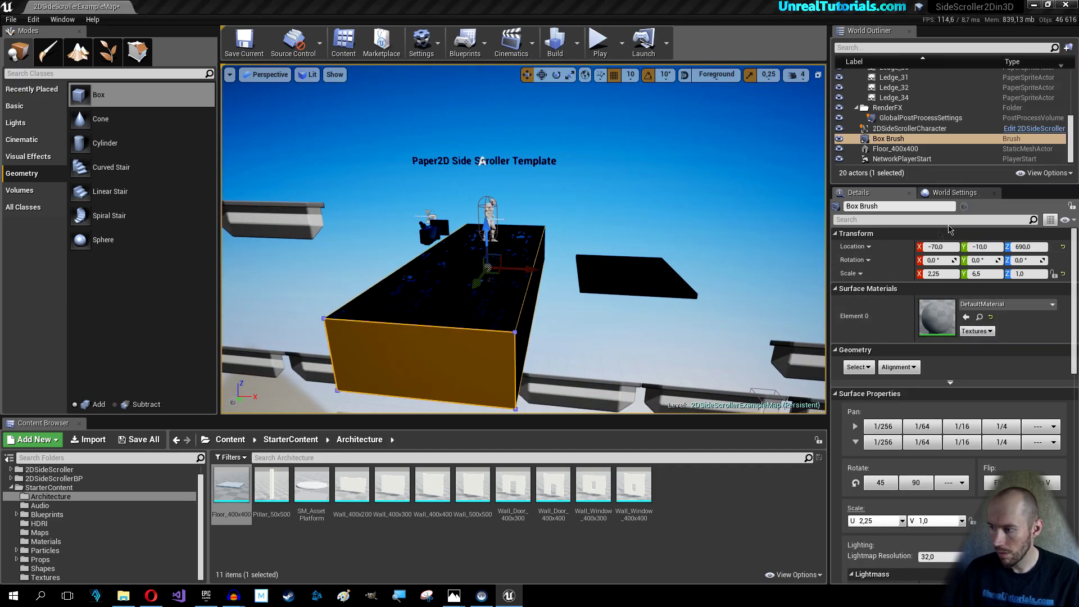
click(527, 324)
click(989, 305)
click(956, 212)
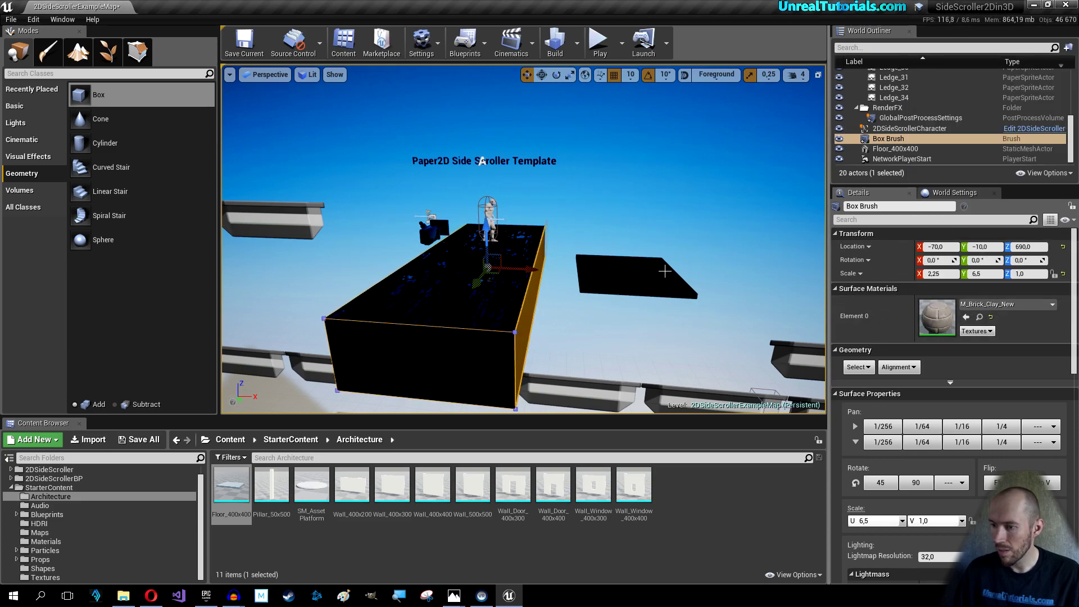
Step: Build the level and play-test it by running and jumping the character between the box brush and the floor mesh
click(555, 42)
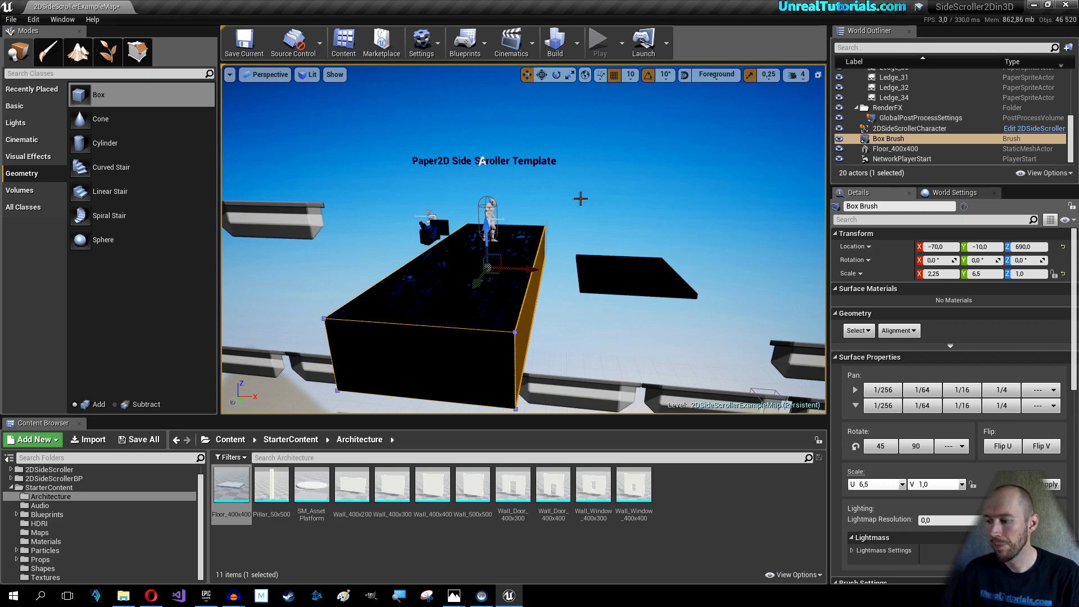
right_drag(583, 215, 539, 228)
click(598, 51)
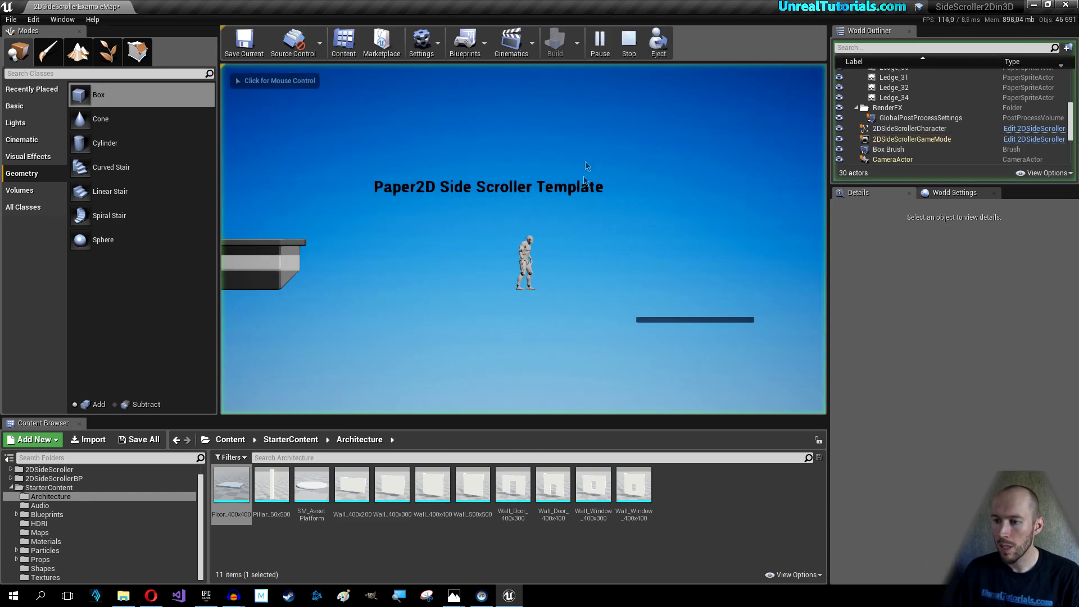
key(a)
key(space)
key(d)
key(a)
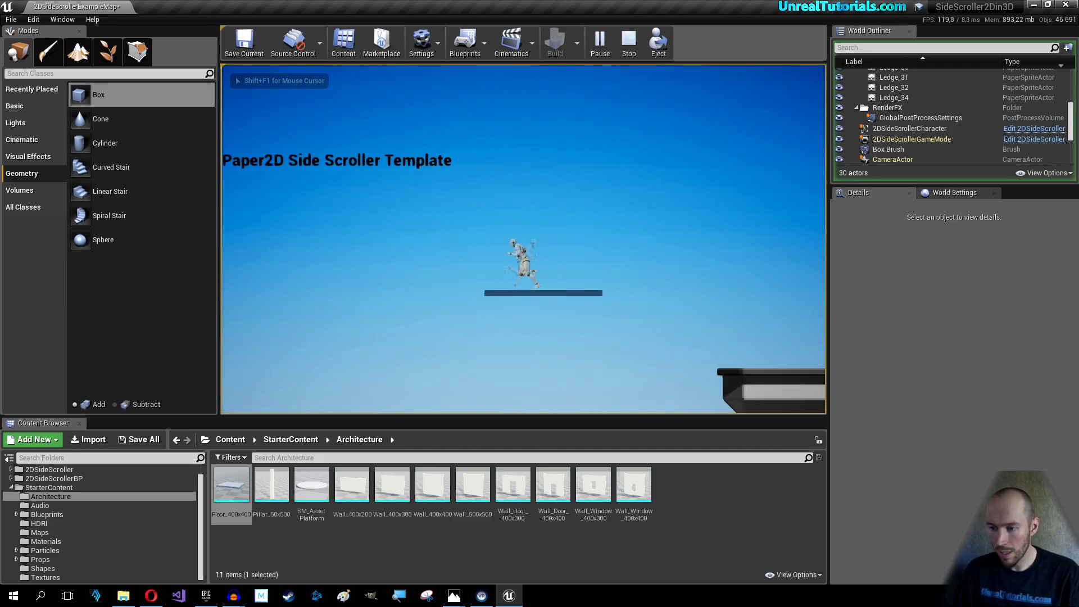
key(space)
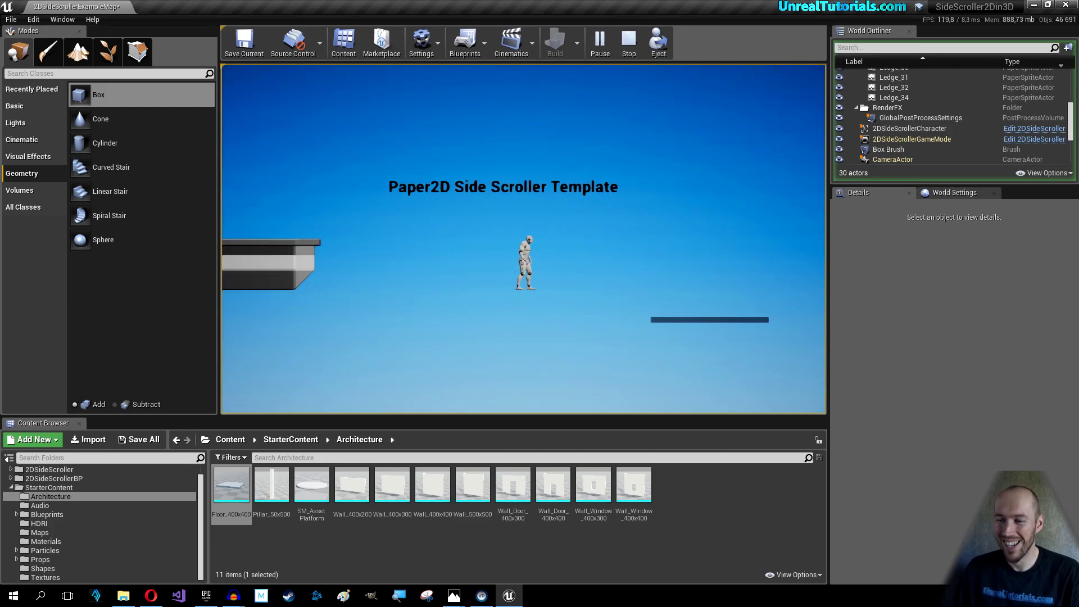
key(Escape)
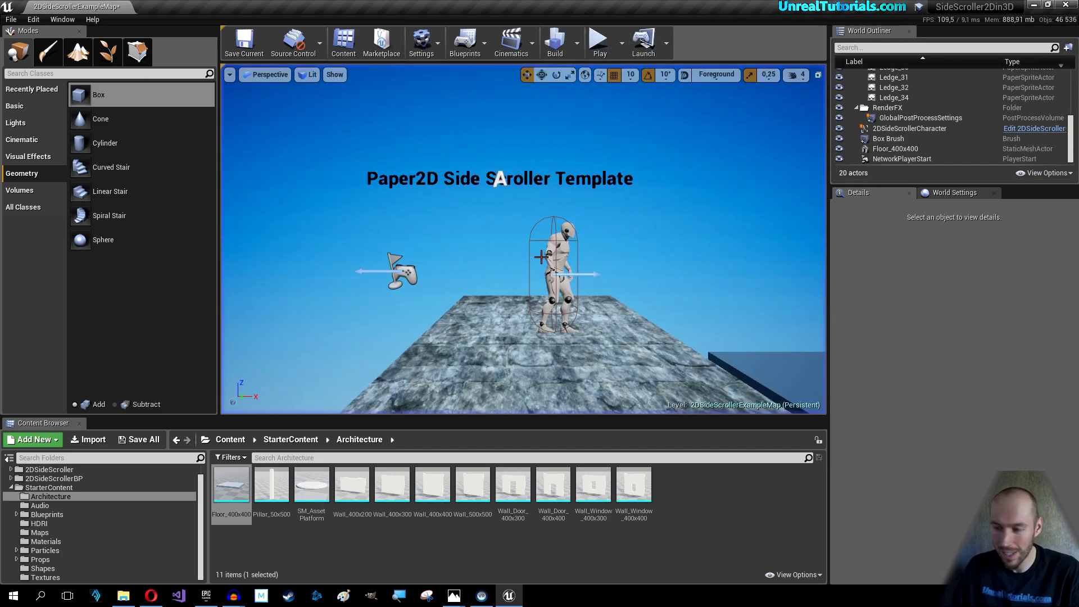
Step: Open the 2DSideScrollerCharacter blueprint from the Blueprints folder of 2DSideScrollerBP
key(s)
right_drag(549, 262, 545, 252)
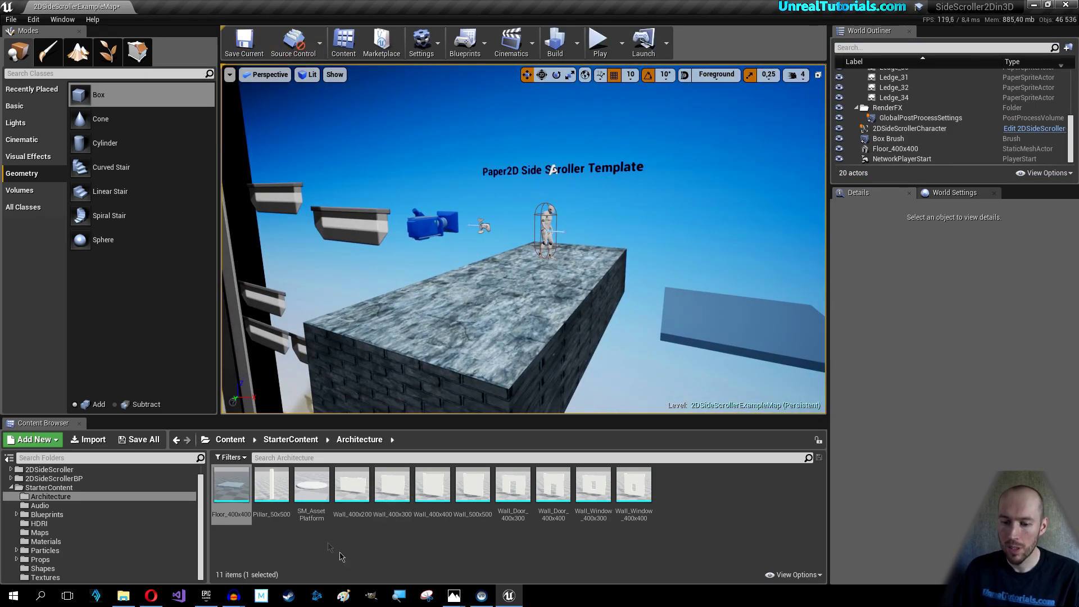
scroll(67, 506, up, 1)
click(54, 492)
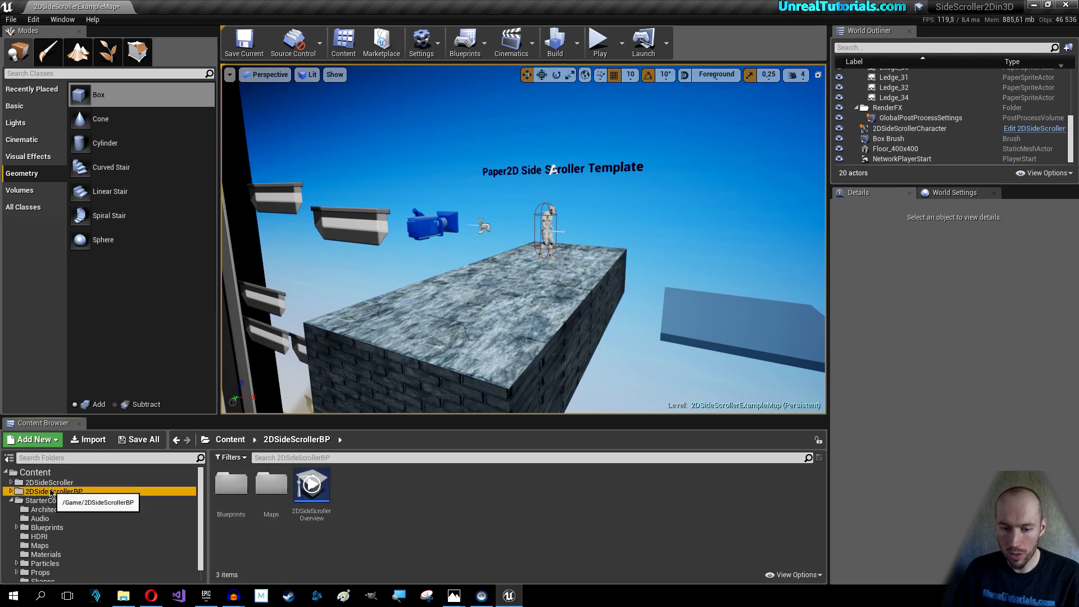
click(227, 493)
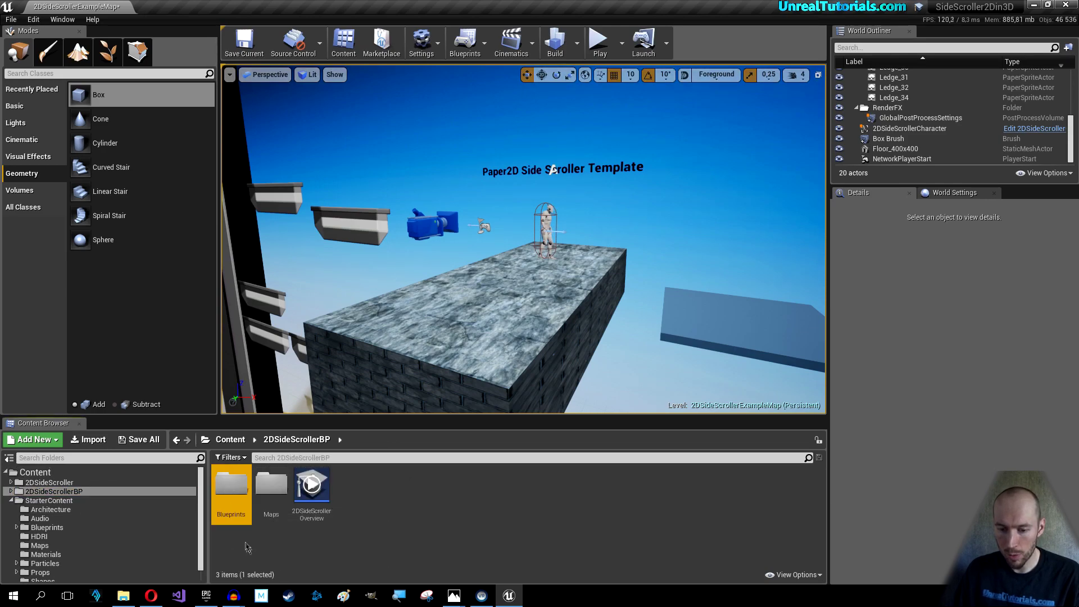
double_click(228, 478)
double_click(232, 491)
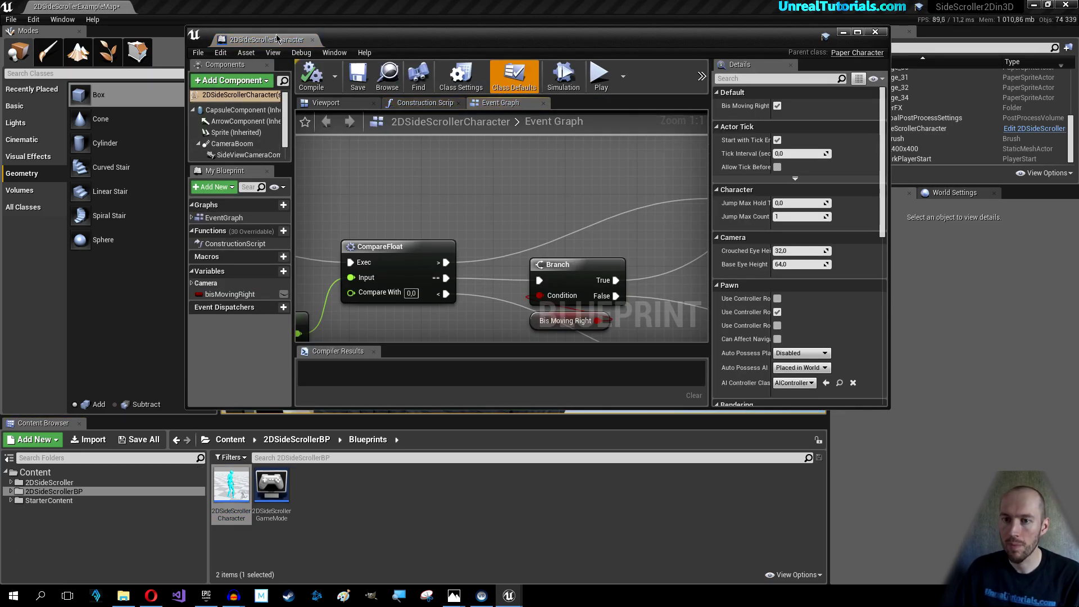
Step: Dock the character blueprint editor beside the level map and show the character and its camera in the blueprint's 3D viewport
drag(276, 37, 260, 10)
click(212, 70)
scroll(299, 164, down, 5)
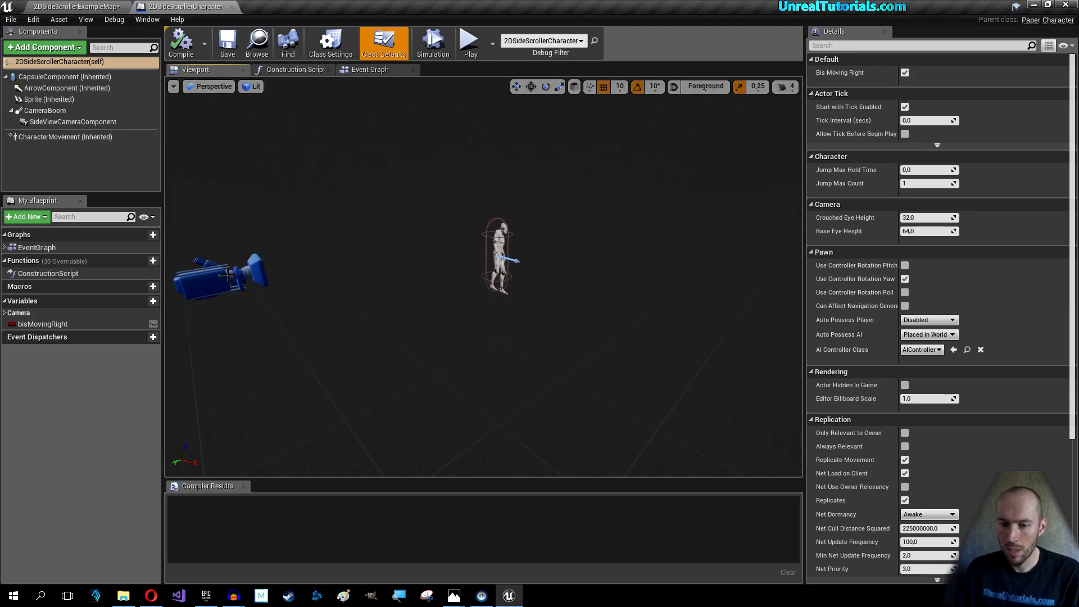
Step: Switch the SideViewCameraComponent's projection mode to Perspective and compile the character blueprint
click(247, 278)
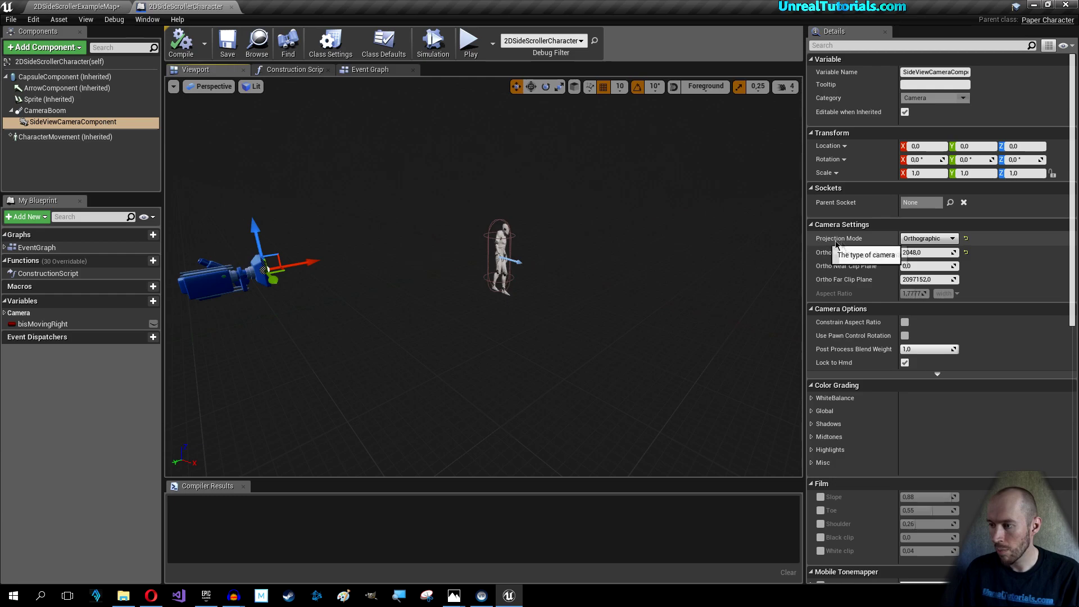
click(918, 248)
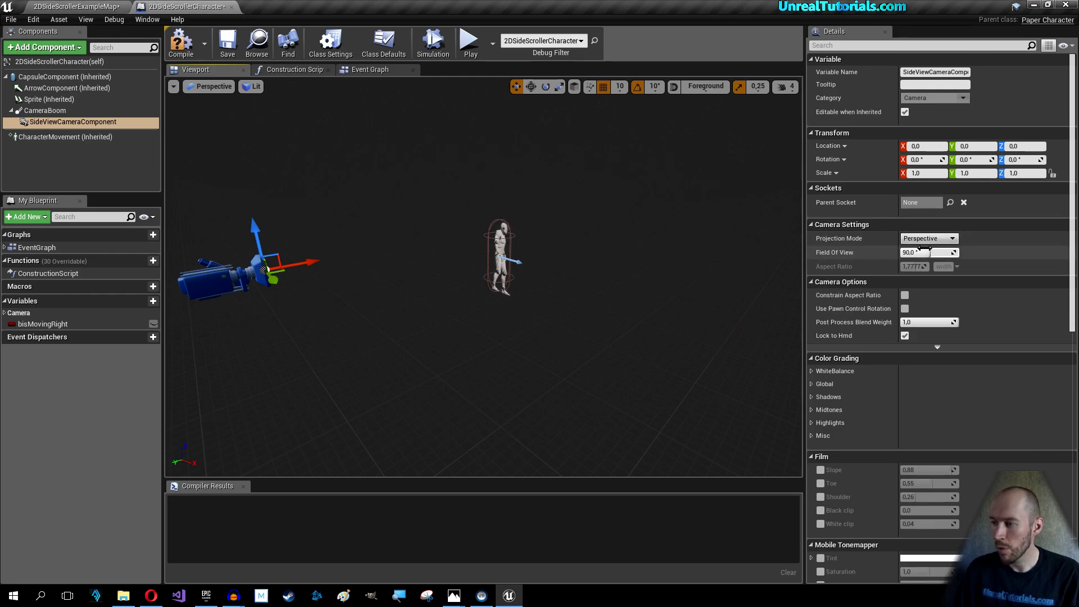
click(182, 47)
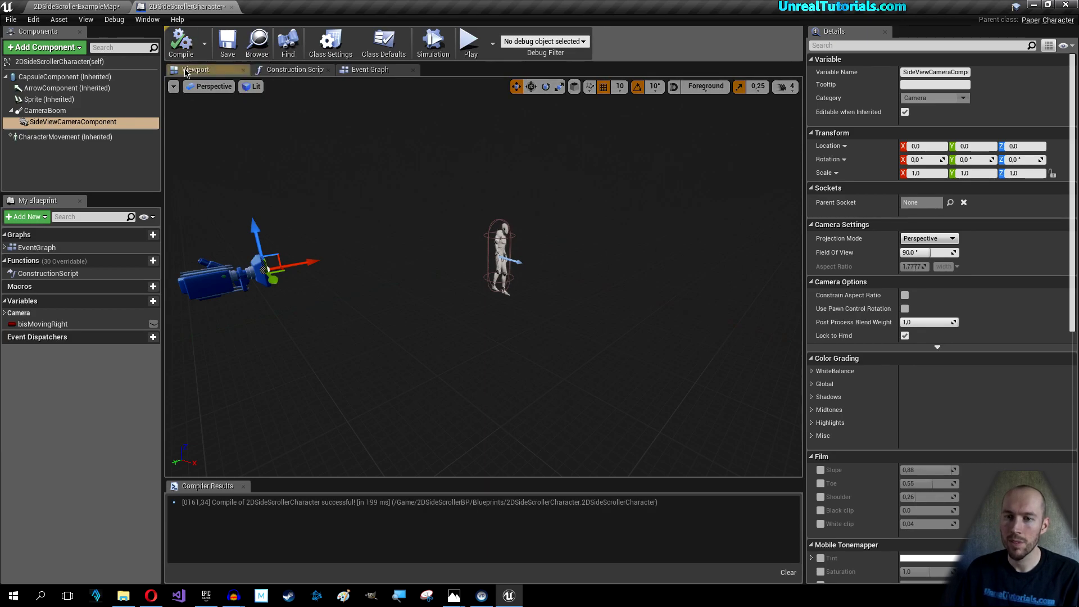
Step: Play-test the level with the perspective camera by running and jumping the character from the box brush to the floor mesh
click(467, 41)
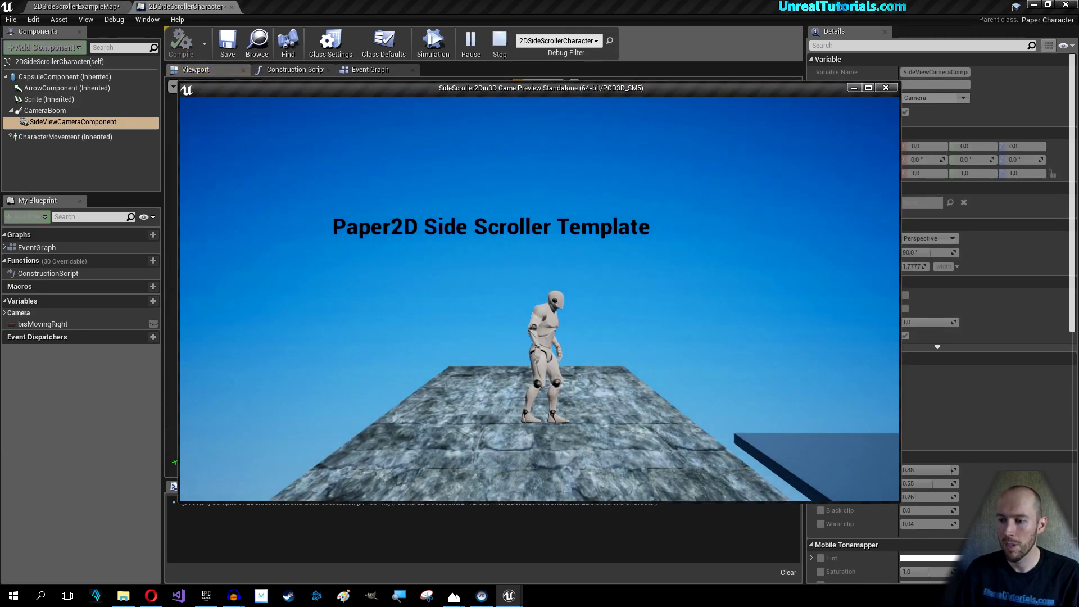
key(d)
key(space)
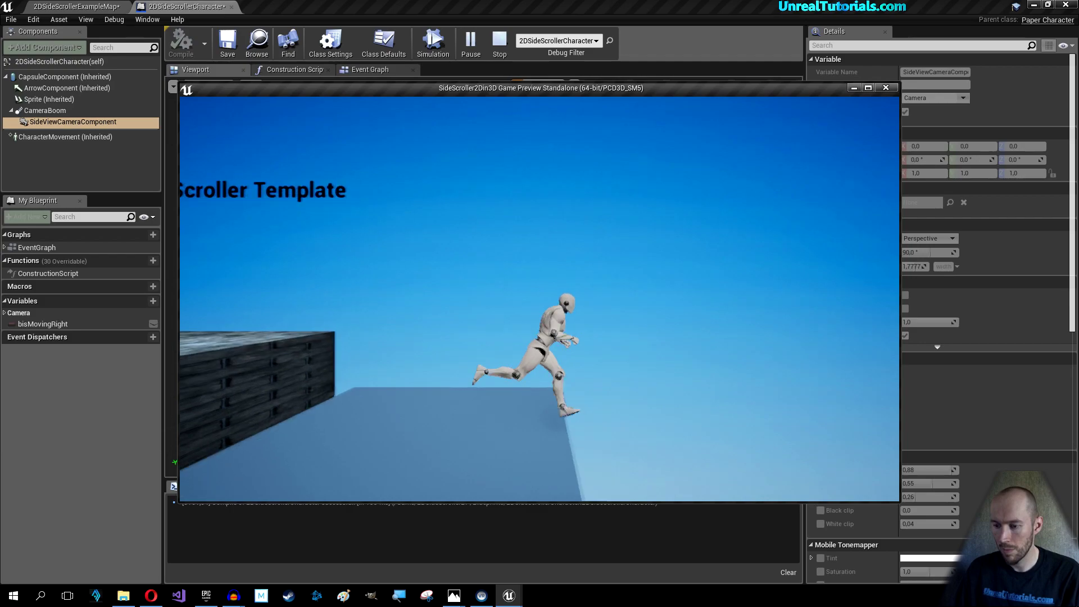
key(Escape)
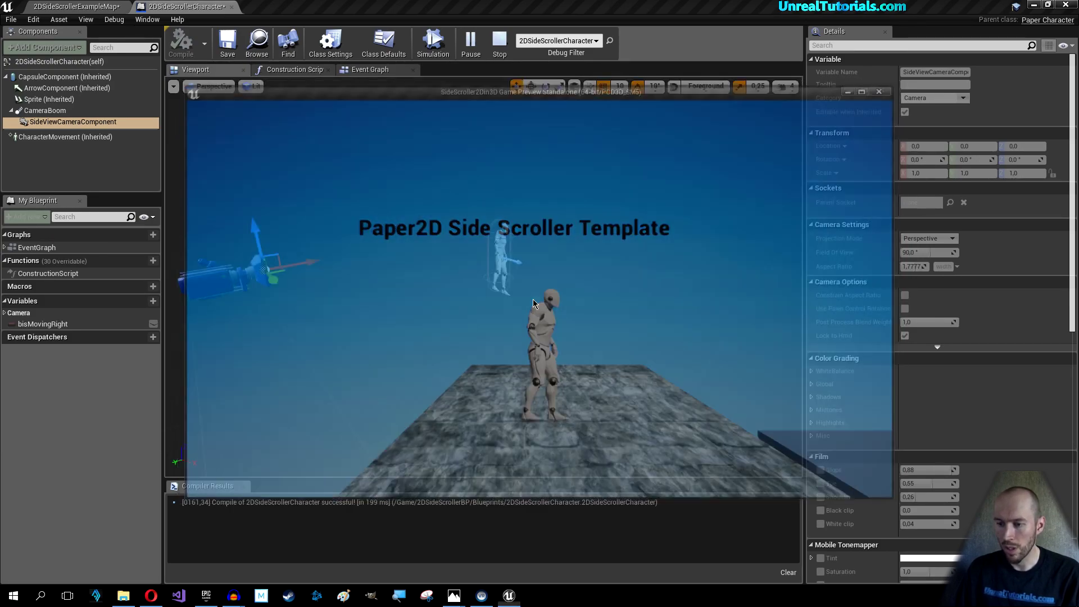
Step: Move the SideViewCameraComponent farther back from the character to about X -260
drag(356, 292, 293, 360)
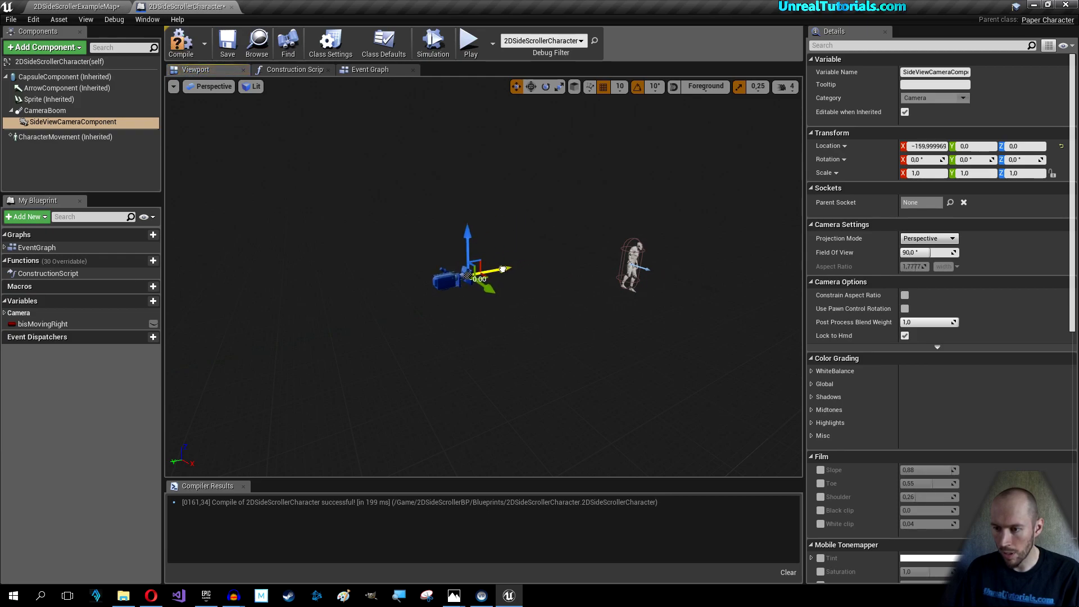
drag(292, 360, 343, 337)
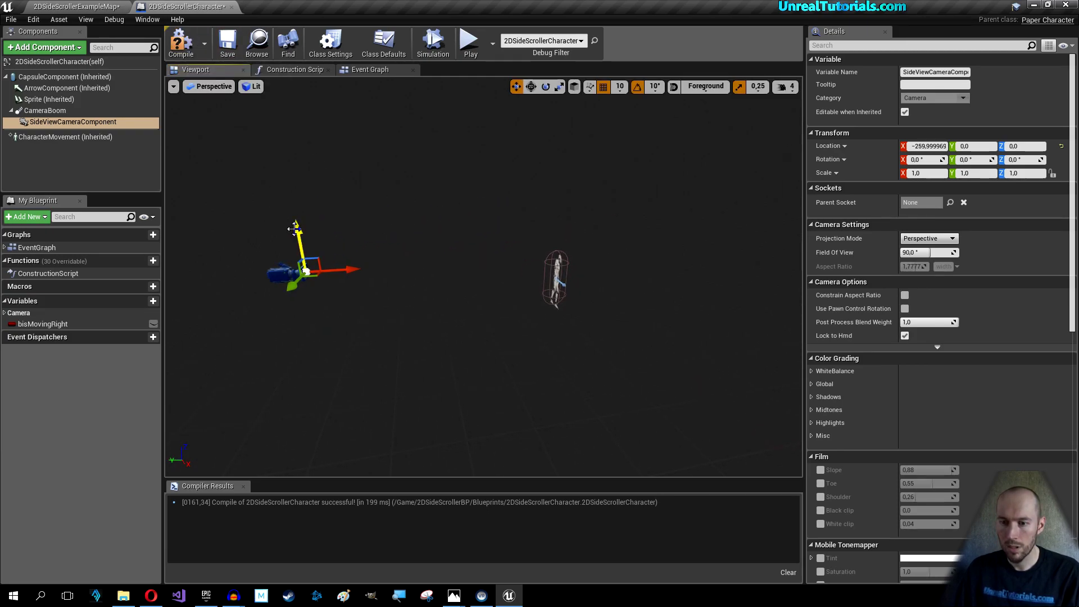
Step: Play-test the level with the pulled-back camera, running and jumping the character across the box brush, floor mesh and lower ledges
click(469, 42)
key(d)
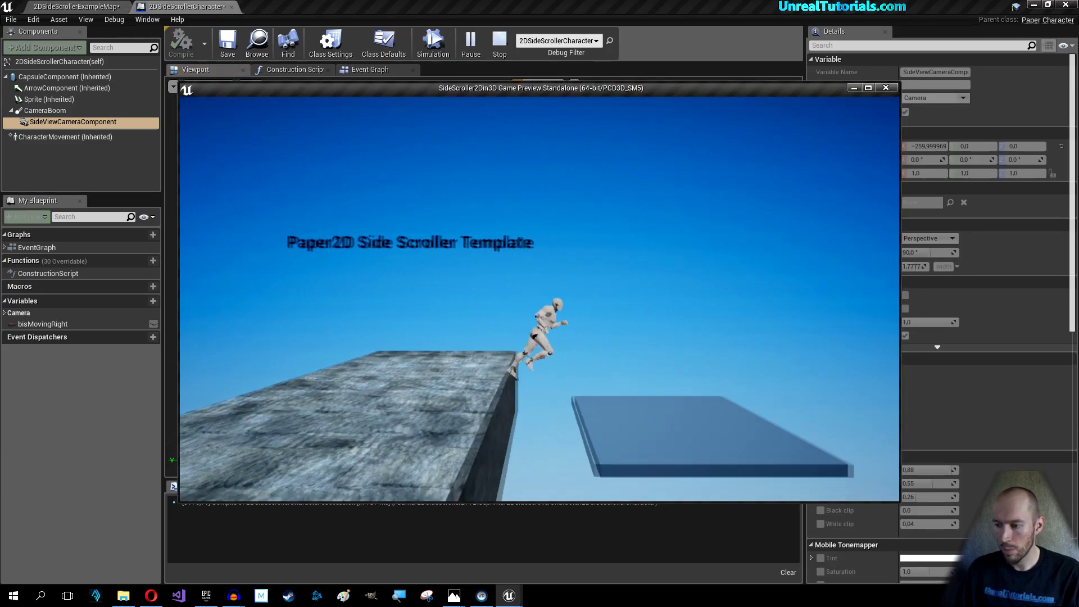
key(a)
key(space)
key(space)
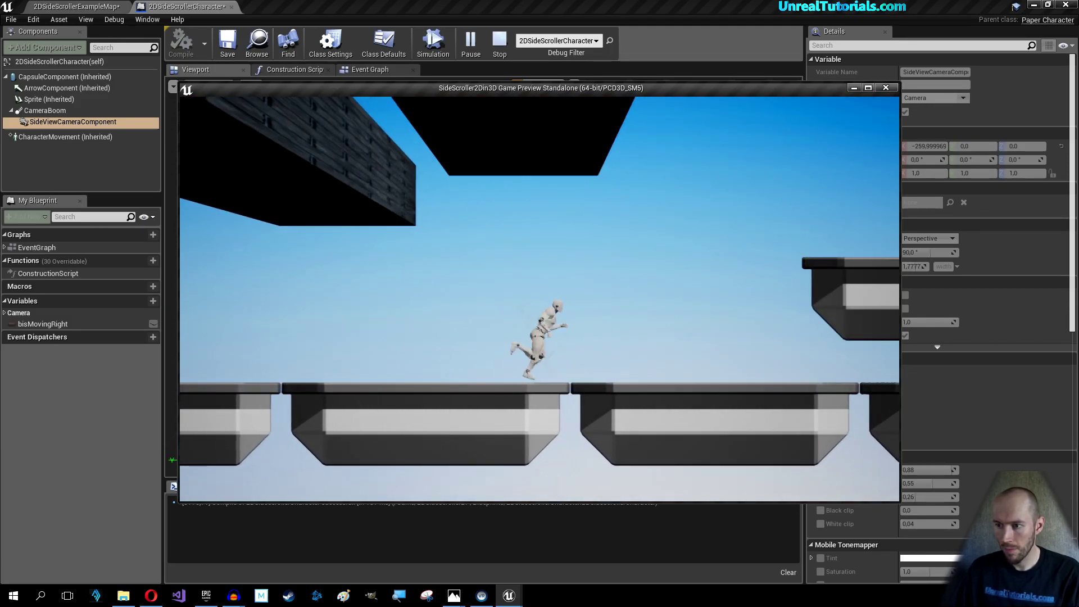
key(a)
key(space)
key(space)
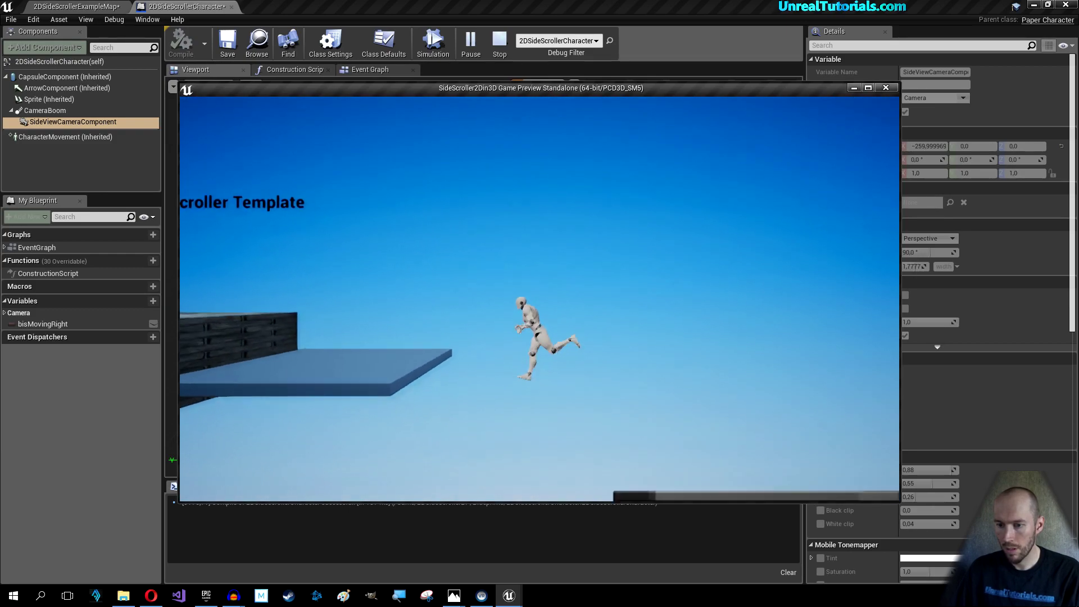
key(a)
key(d)
key(Escape)
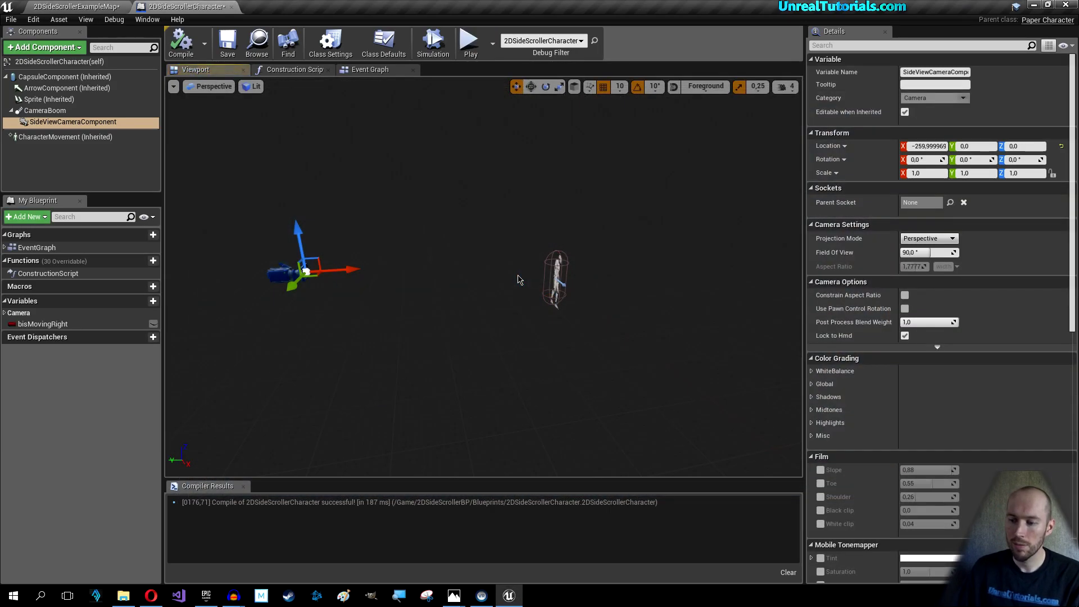